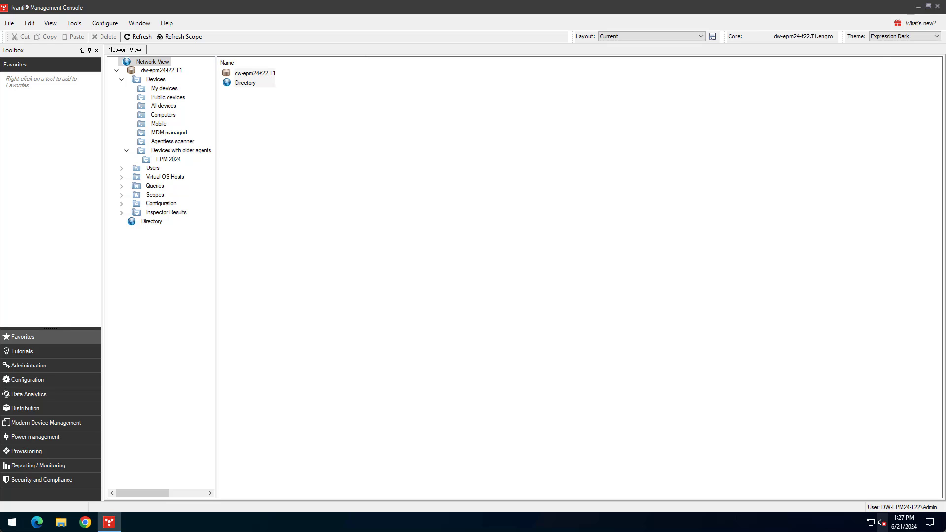
Open the Agent Configuration tool and expand Public configurations to list the Windows, Mac and Linux defaults
left_click(28, 381)
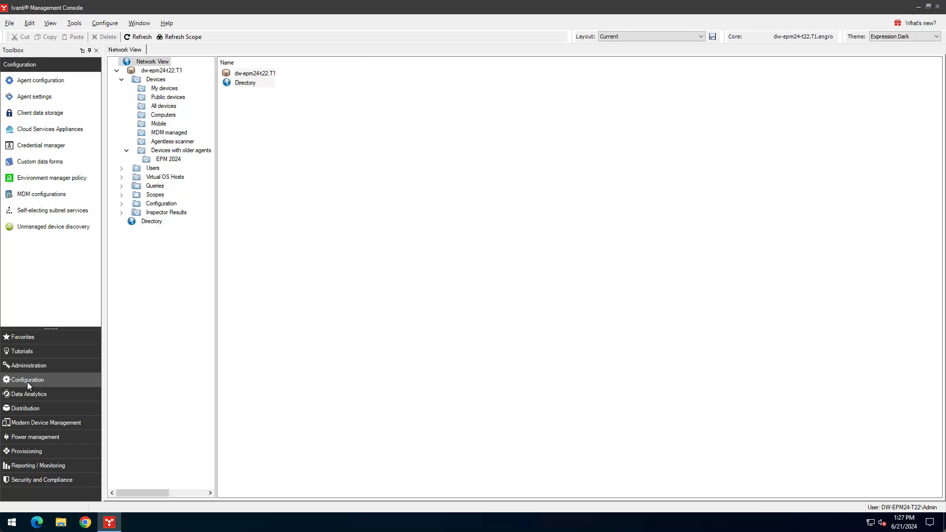
left_click(34, 84)
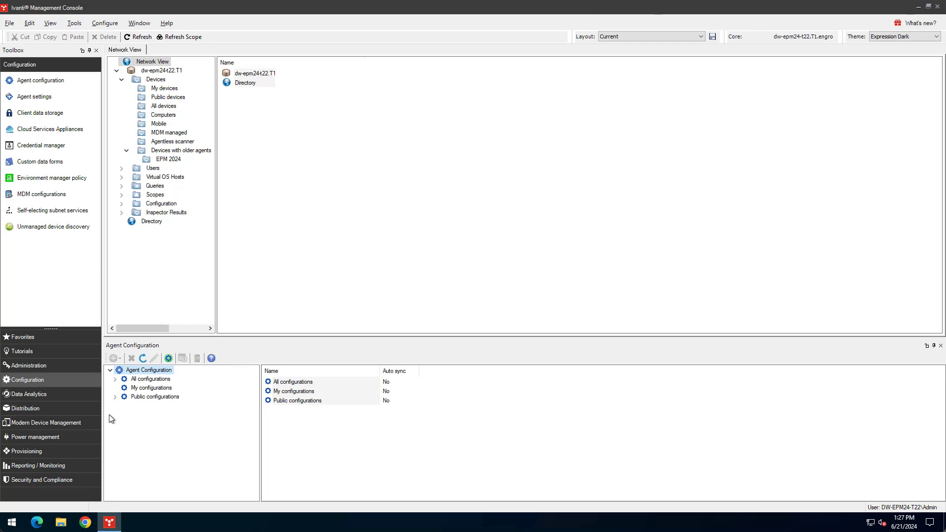
left_click(116, 397)
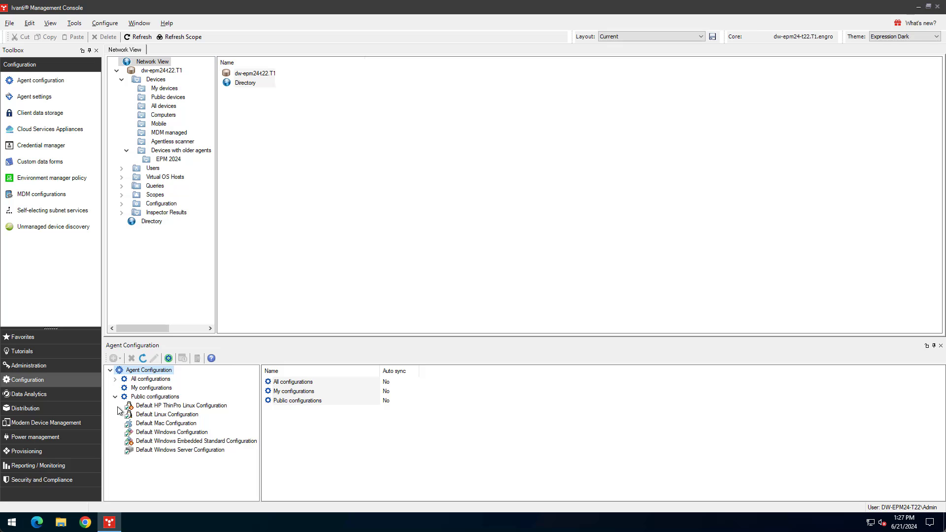
Inspect the Default Windows Configuration settings and cancel without saving
double_click(151, 433)
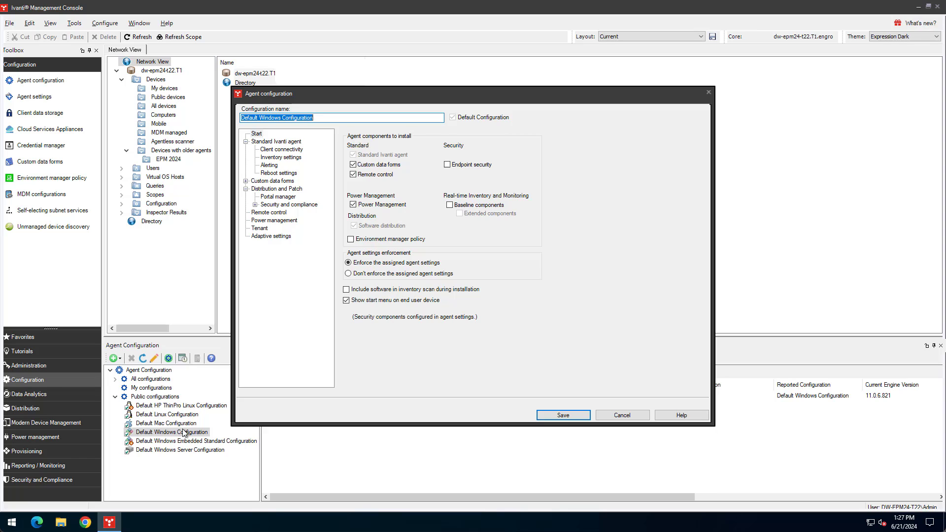
left_click(622, 416)
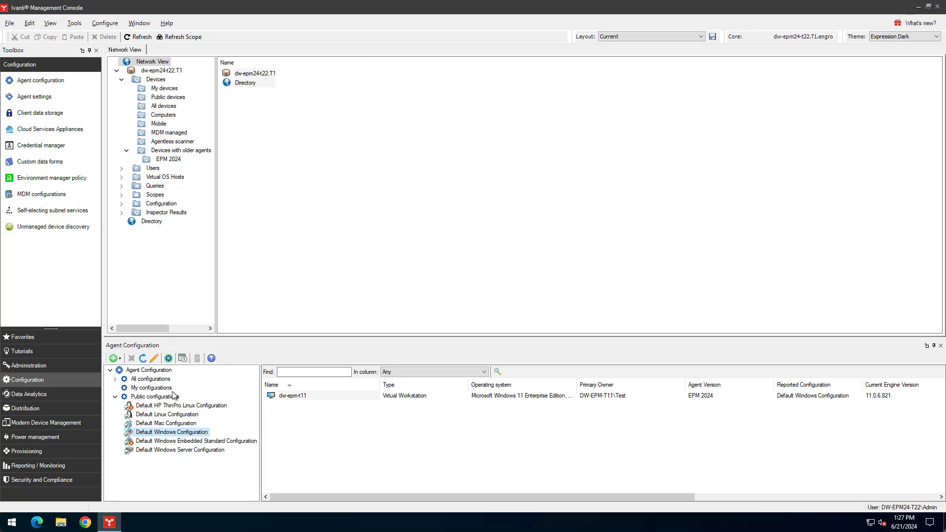
Bring up the context menu for Default Windows Configuration
right_click(180, 435)
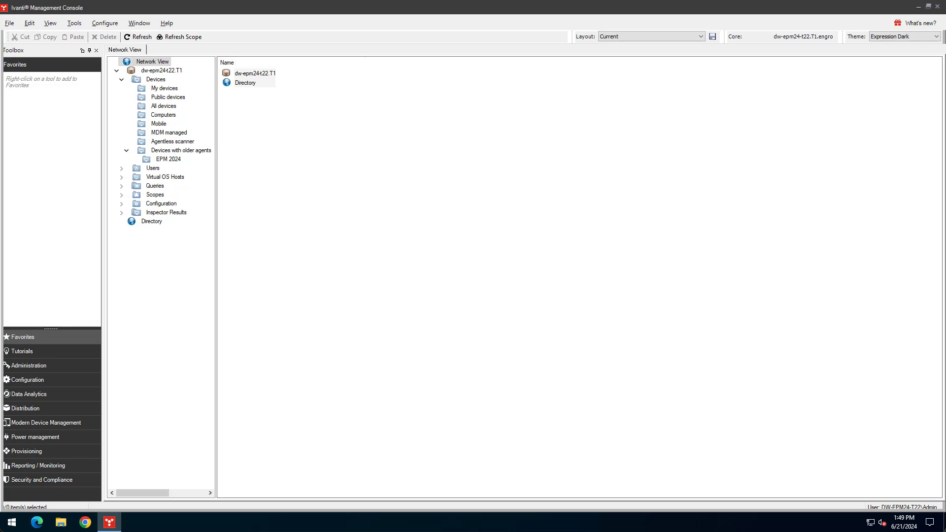
Confirm the Scheduler service login under Configure > Services and restart the LANDesk Scheduler service
left_click(106, 23)
left_click(108, 34)
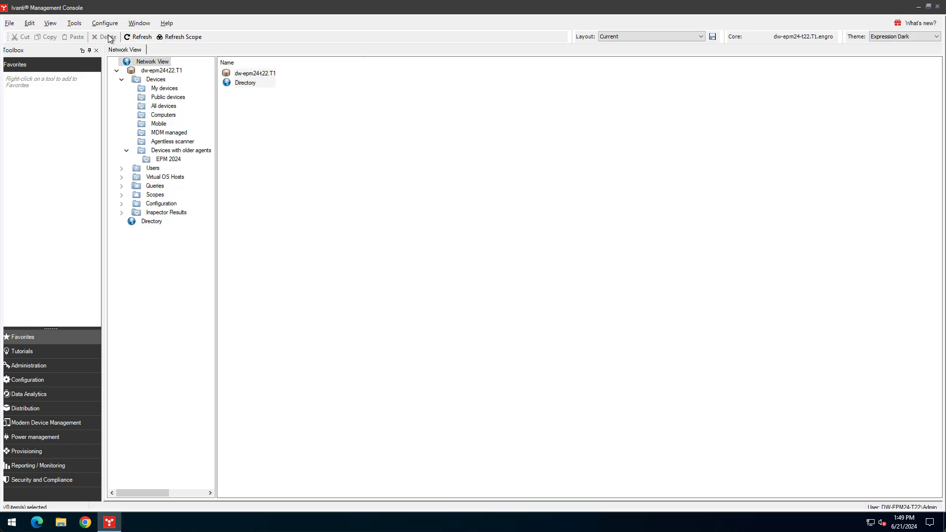
left_click(429, 128)
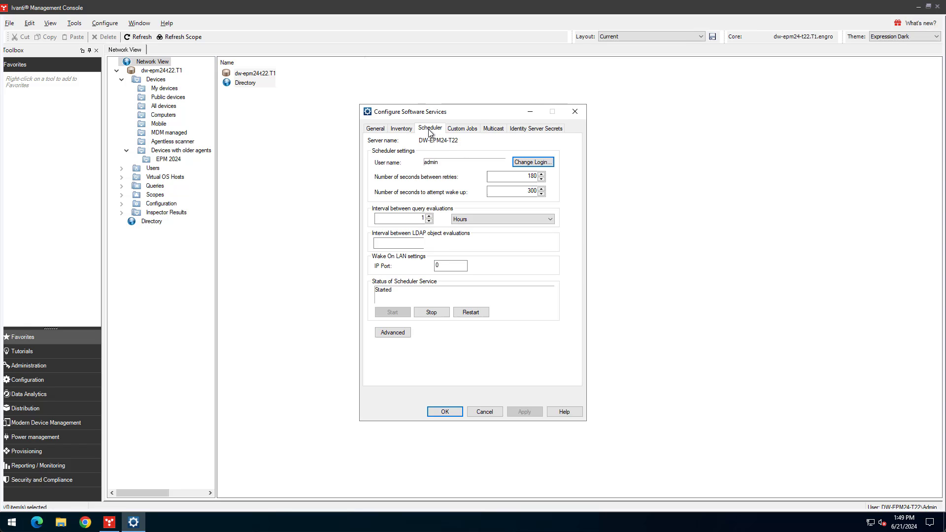
left_click(528, 163)
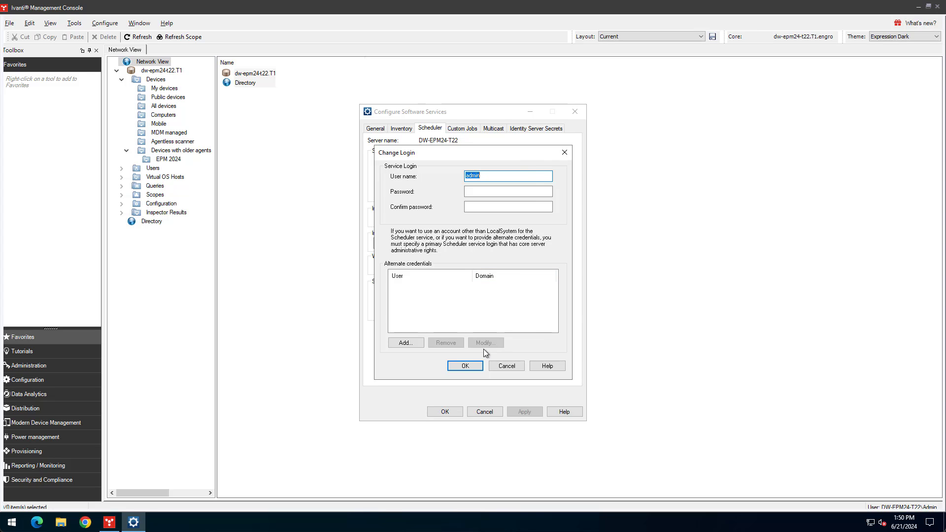
left_click(463, 365)
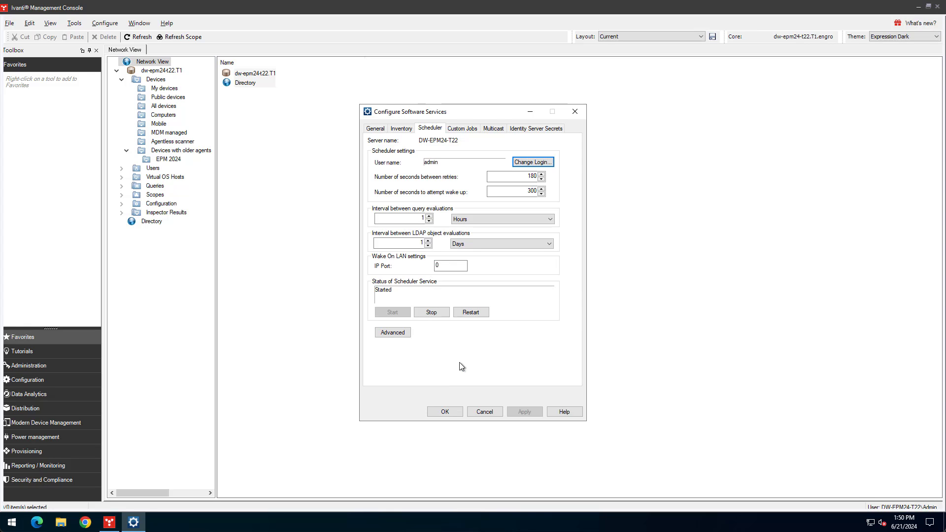
left_click(472, 314)
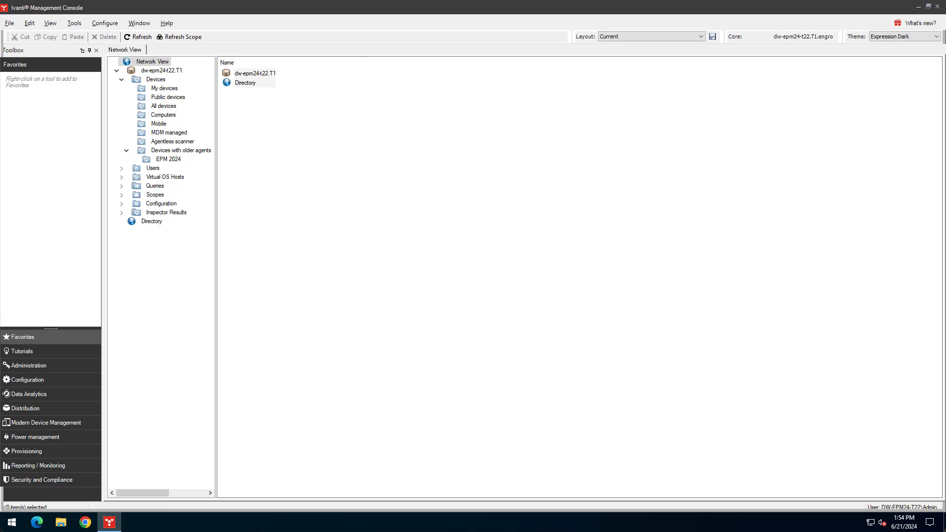
Open the network scanner configuration in Unmanaged Device Discovery
left_click(37, 381)
left_click(50, 228)
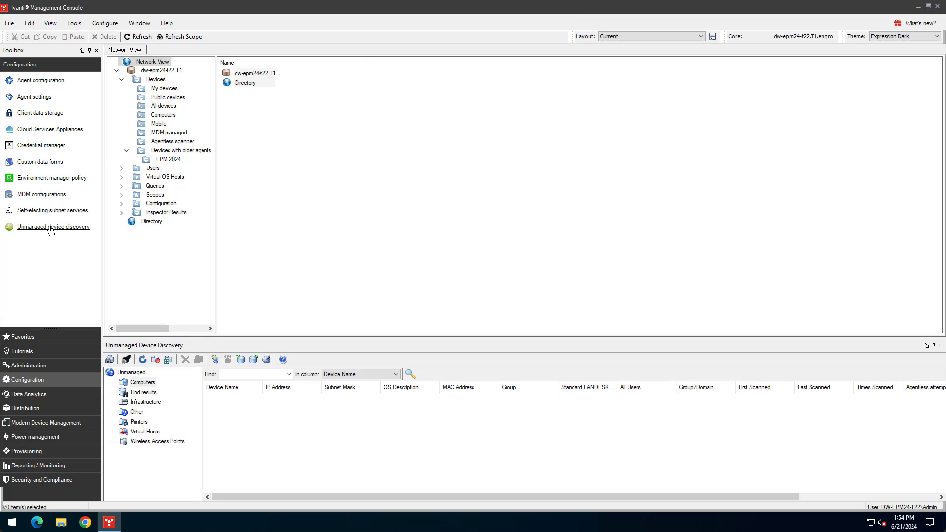
left_click(109, 359)
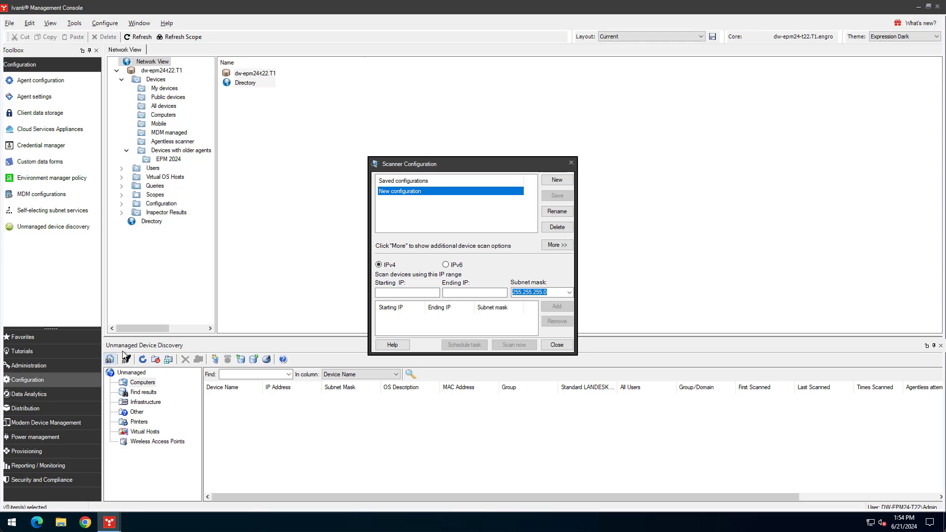
Add the single-address range 10.30.12.233, scan it, and dismiss the one-device-found report
left_click(387, 293)
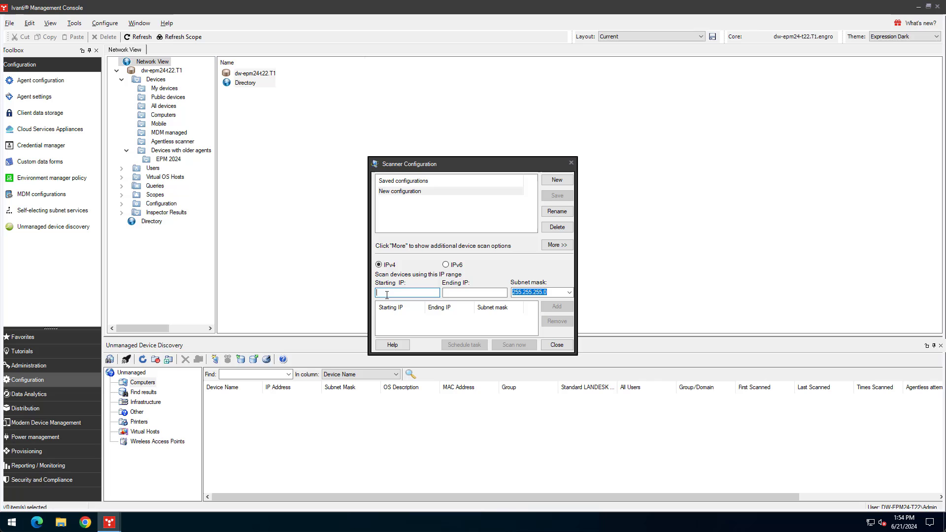
type("10.30.12.233")
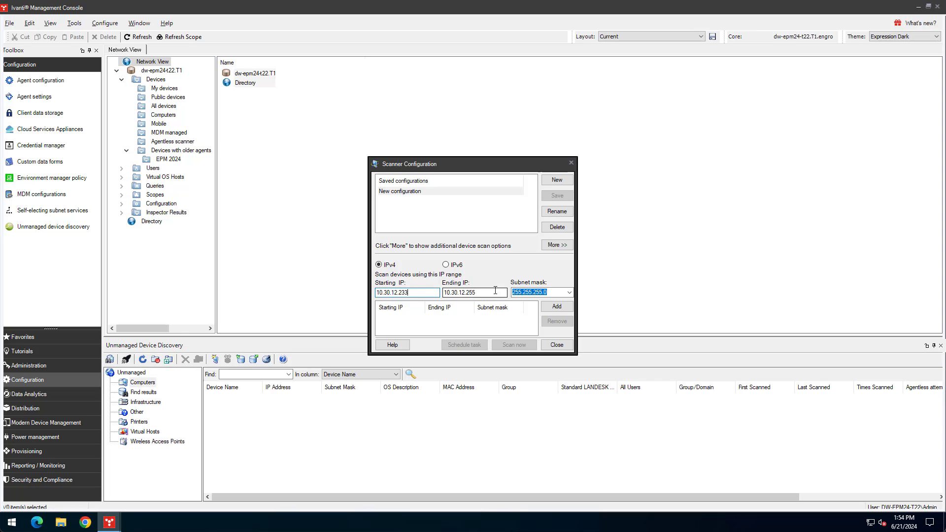
key("Tab")
type("10.30.12.233")
left_click(559, 307)
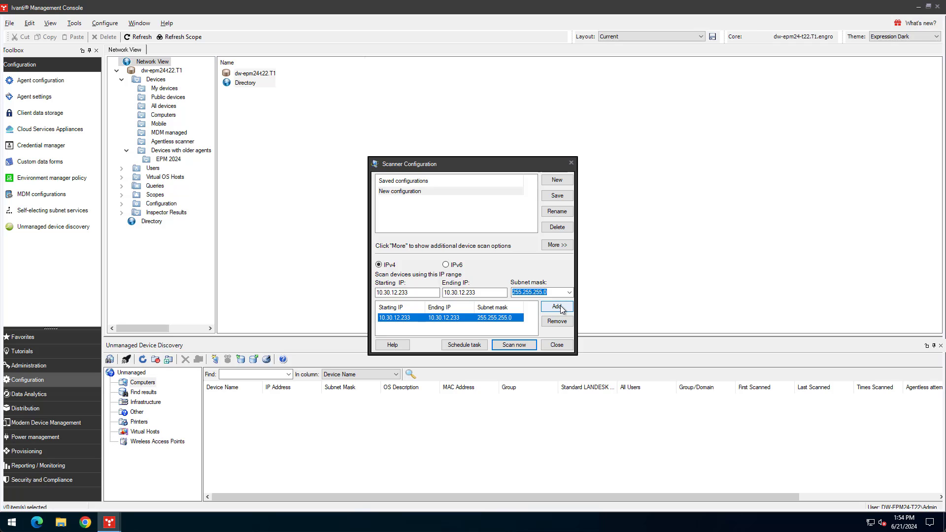
left_click(514, 345)
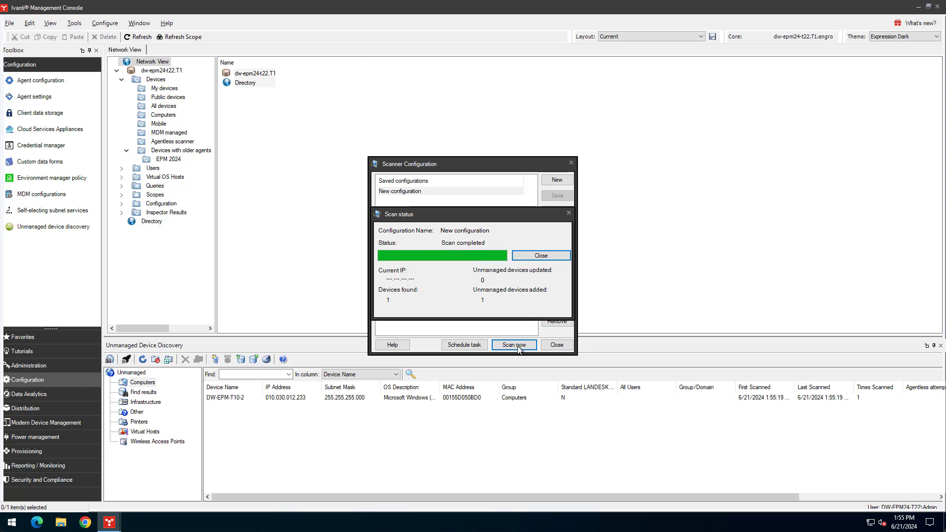
left_click(539, 256)
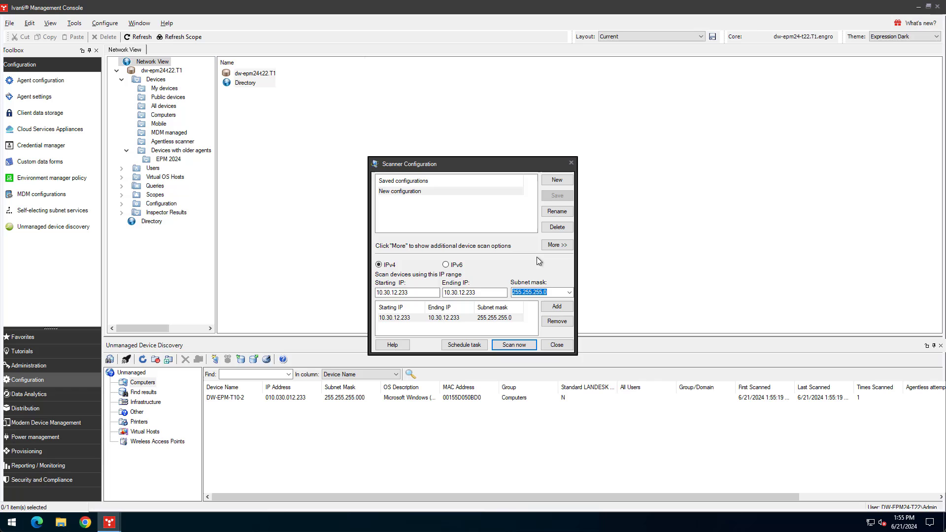
Close the scanner configuration and search discovered devices by Device Name for 'dw'
left_click(556, 345)
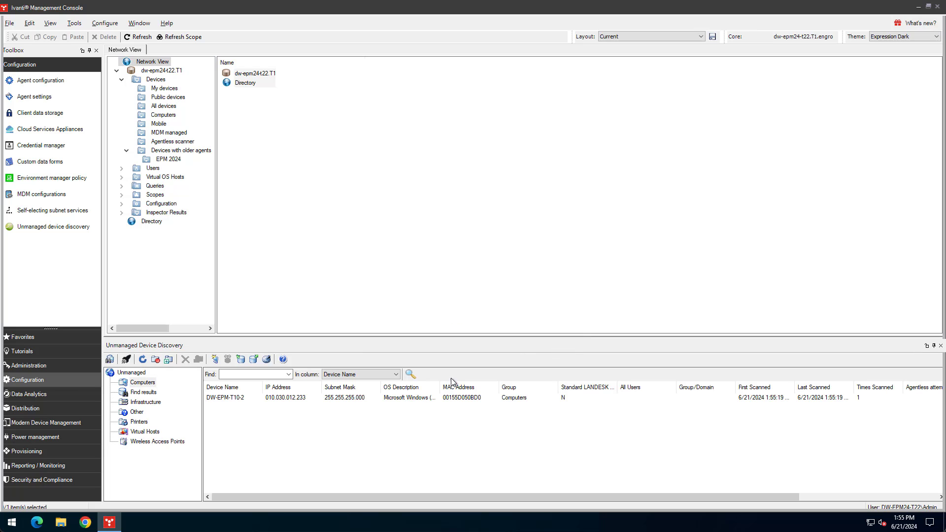
left_click(247, 376)
type("dw")
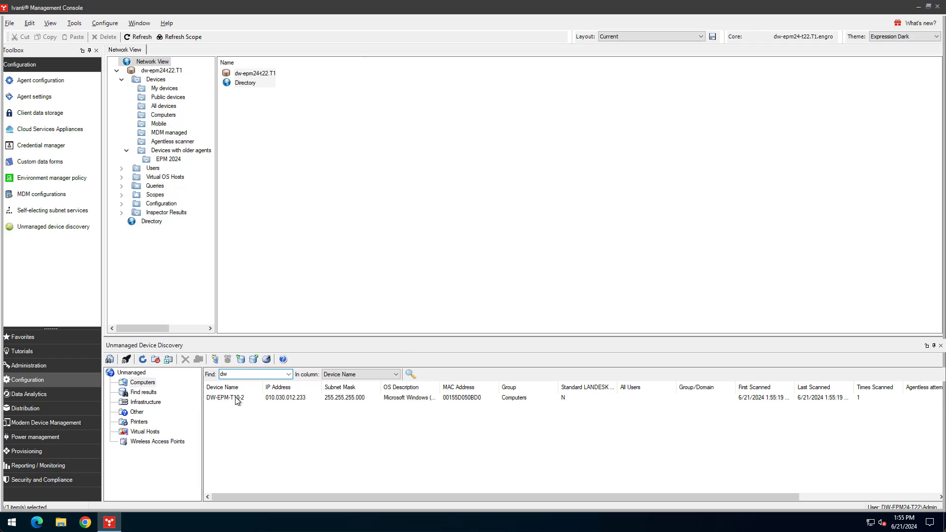
Deploy the Default Windows Configuration agent to DW-EPM-T10-2 with a start-now schedule
right_click(236, 400)
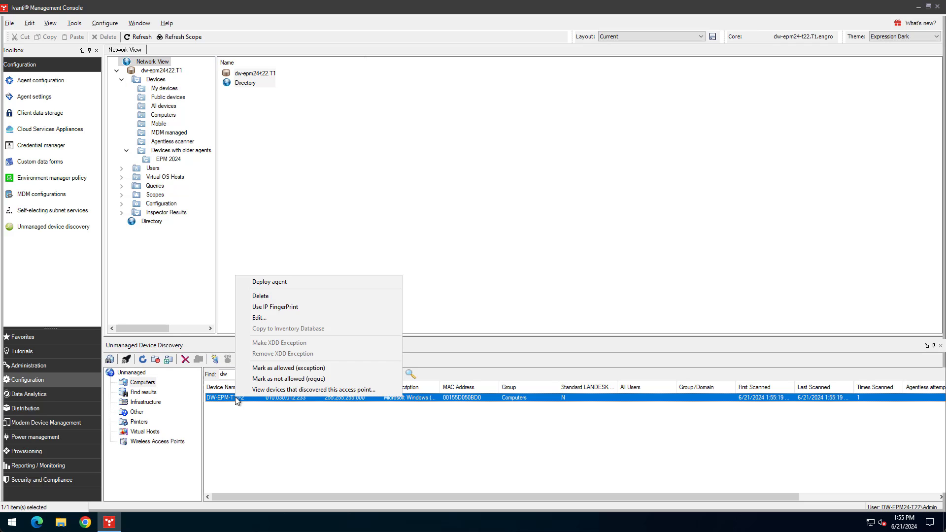
left_click(292, 283)
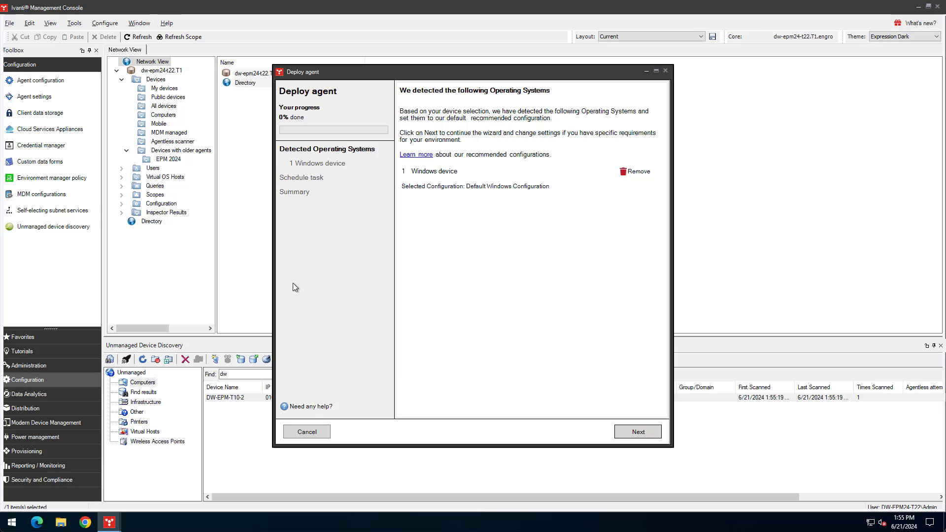
left_click(620, 431)
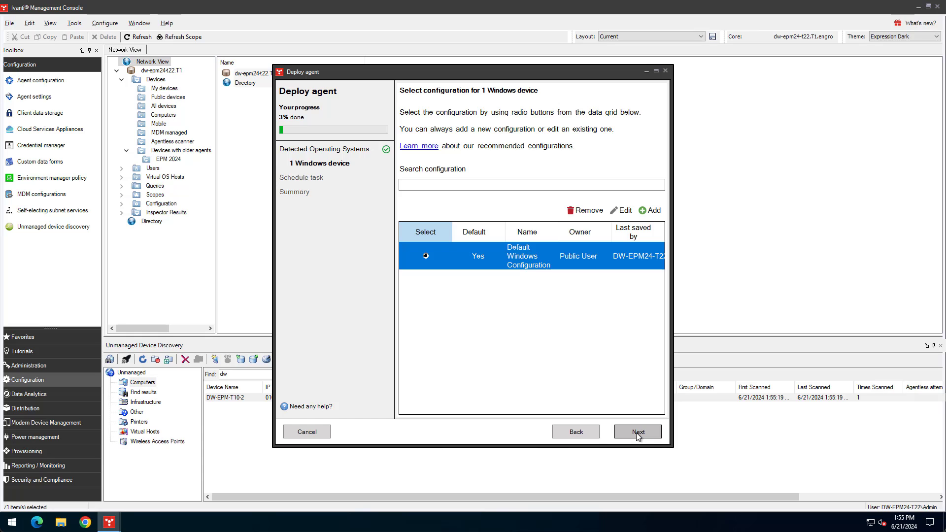
left_click(638, 435)
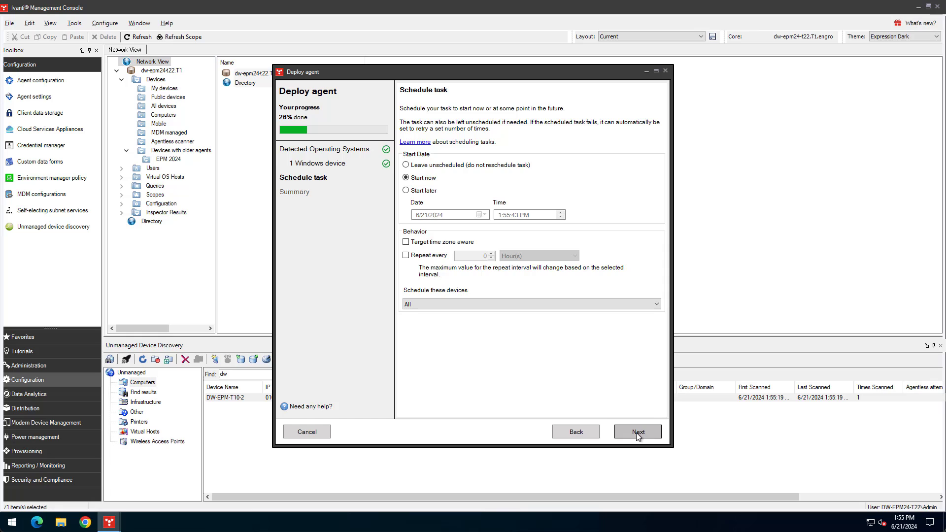
left_click(638, 435)
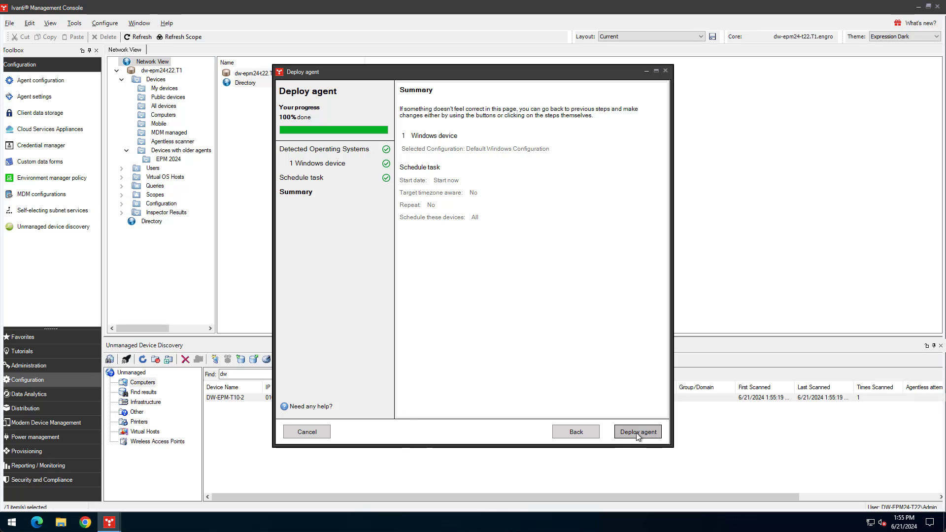
left_click(637, 433)
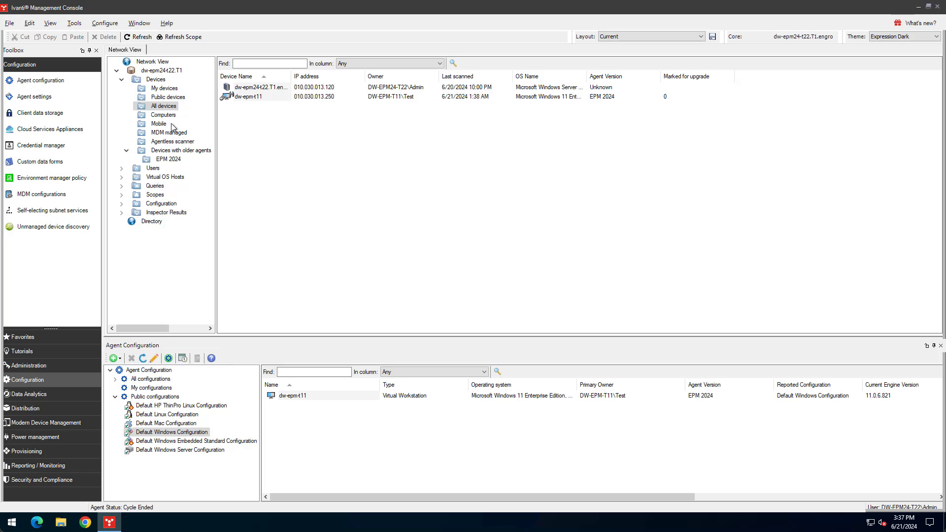
Show the EPM 2024 older-agents group and open dw-epm-t11's context menu
left_click(170, 160)
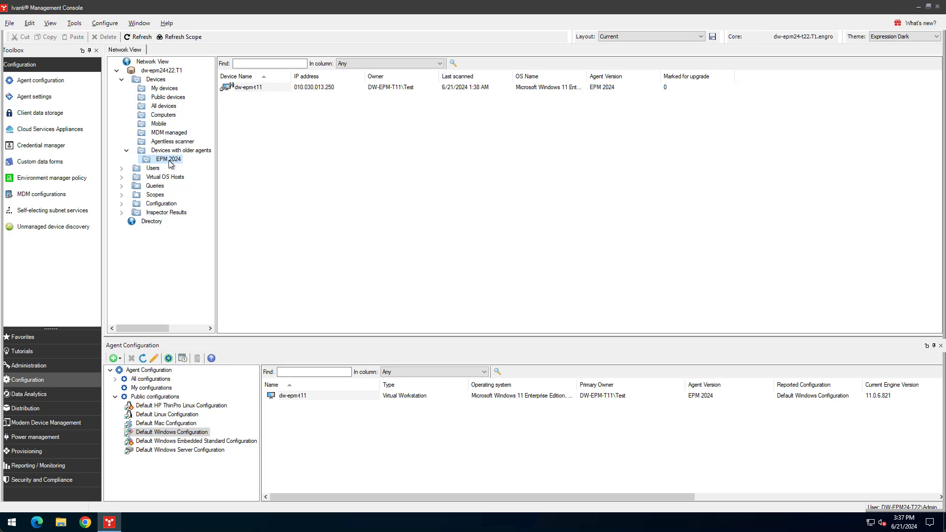
right_click(253, 88)
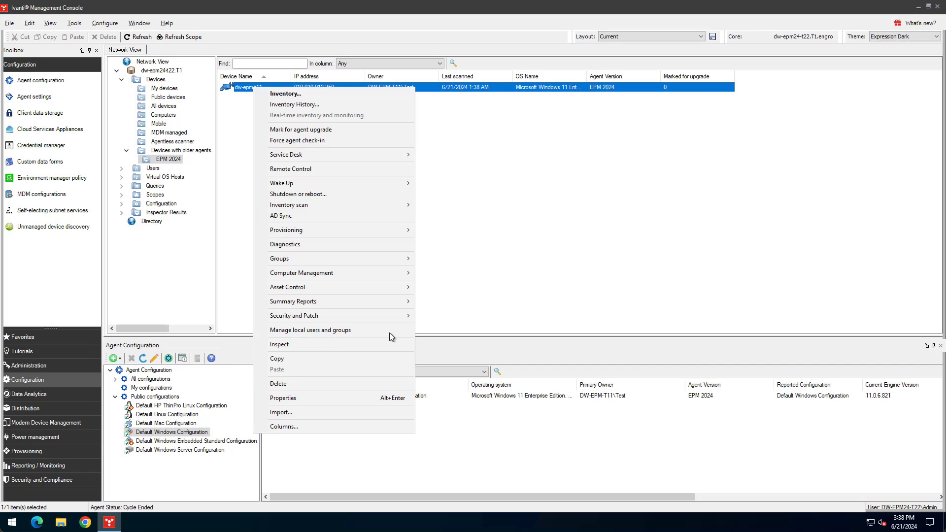
Dismiss the menu, select dw-epm-t11 in Agent Configuration, and view Default Windows Server Configuration
left_click(156, 436)
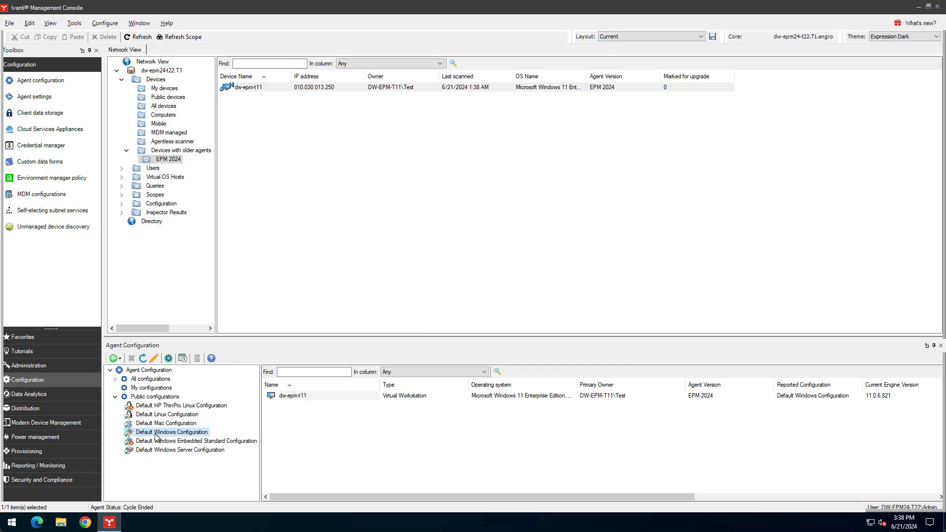
left_click(321, 398)
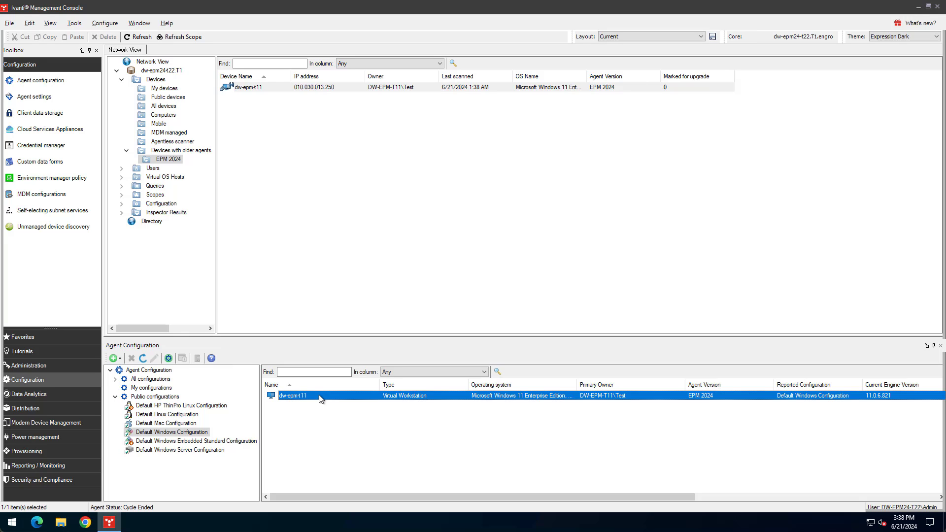
left_click(192, 450)
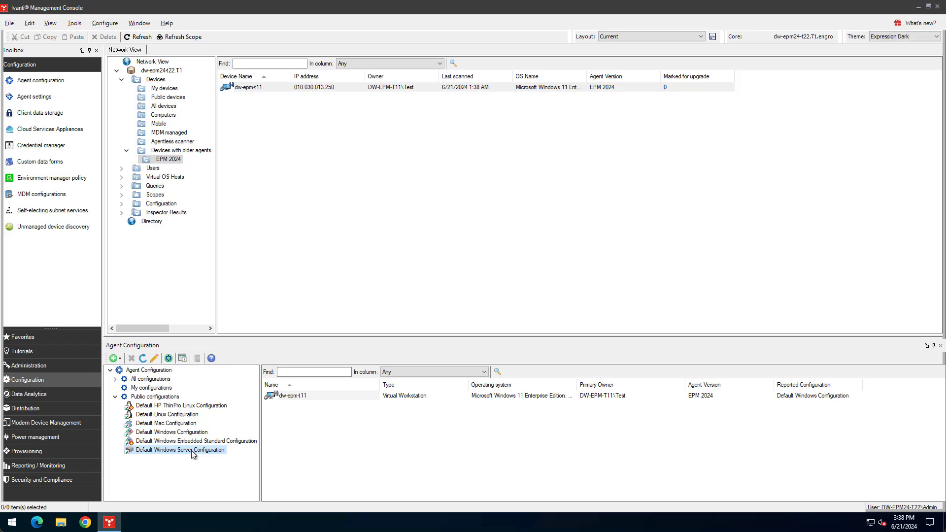
Open Agent Health from the Administration tools to see scan date age and agent type charts
left_click(79, 366)
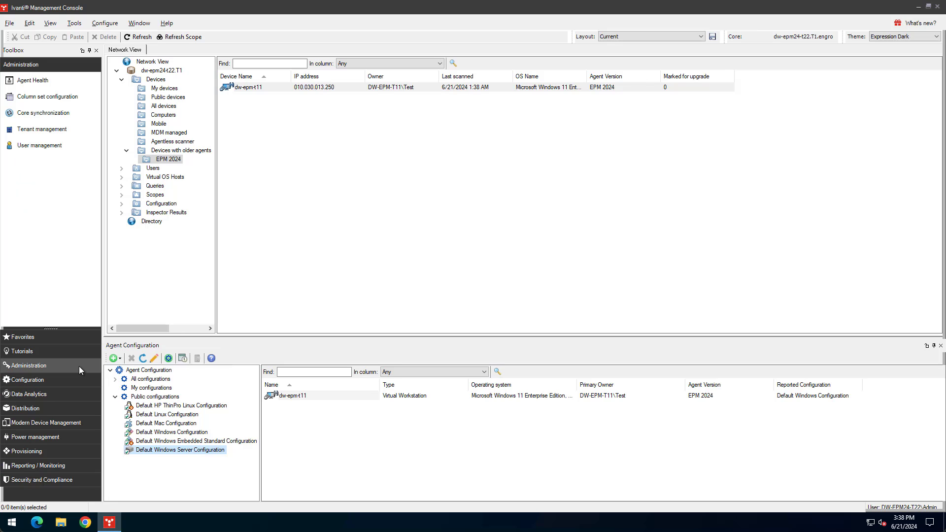
left_click(34, 82)
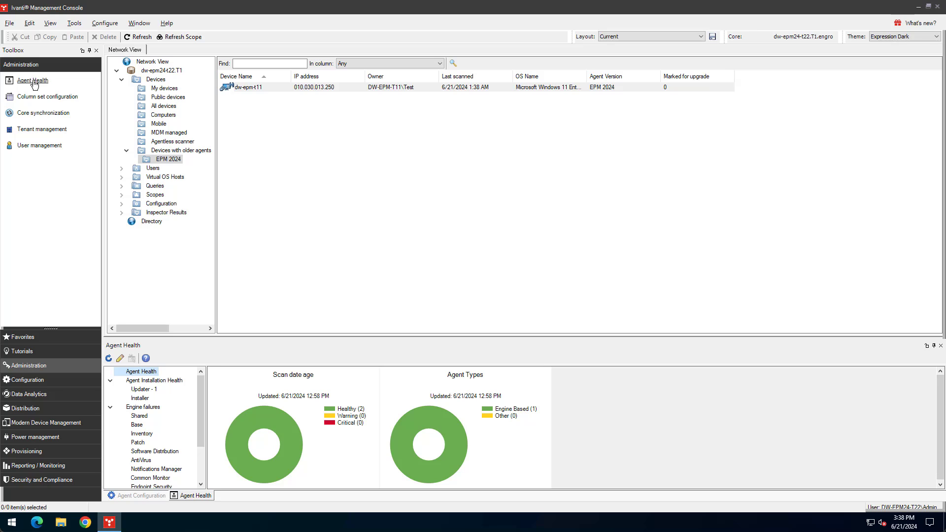